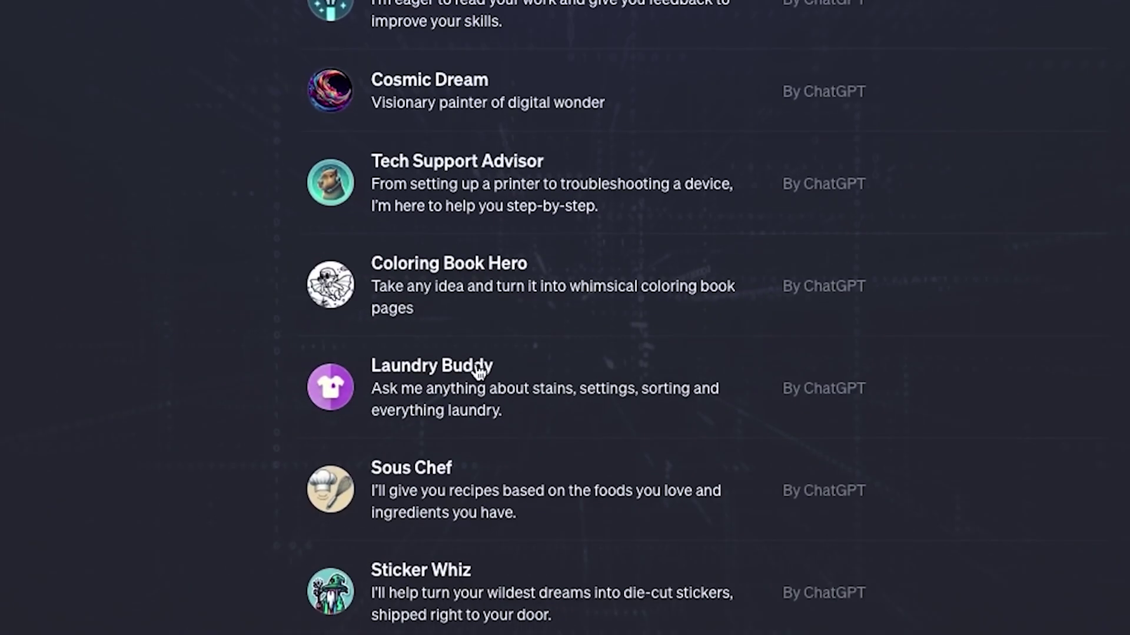
- Open the Laundry Buddy GPT from the GPT directory list
{"action": "left_click", "coordinate": [479, 371]}
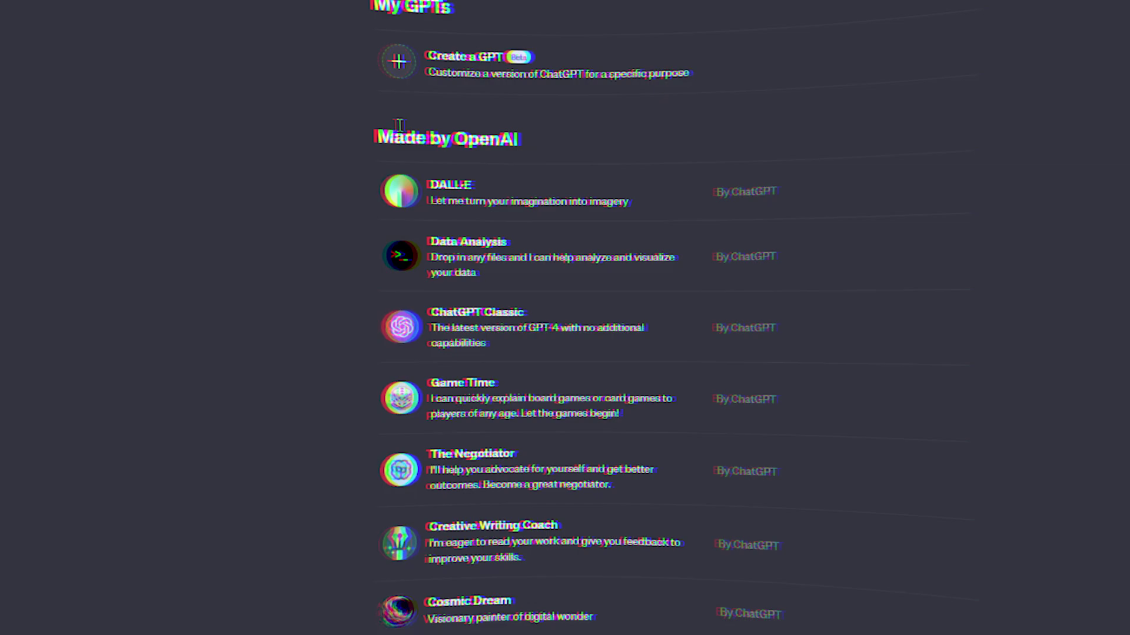
{"action": "scroll", "coordinate": [799, 194], "scroll_direction": "down", "scroll_amount": 8}
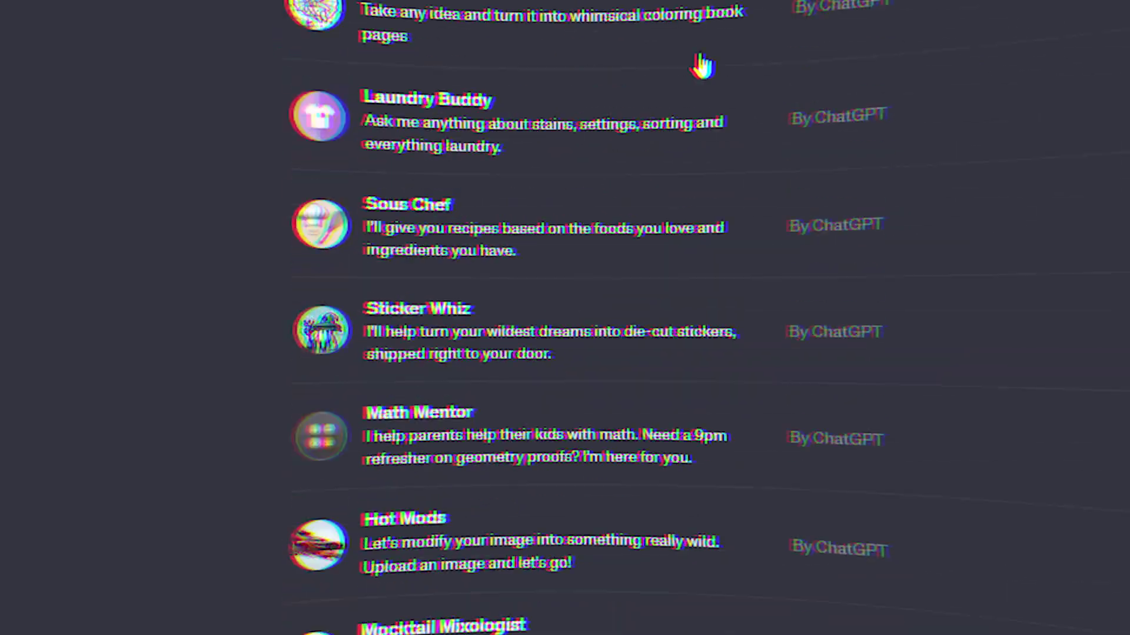
{"action": "scroll", "coordinate": [799, 194], "scroll_direction": "up", "scroll_amount": 7}
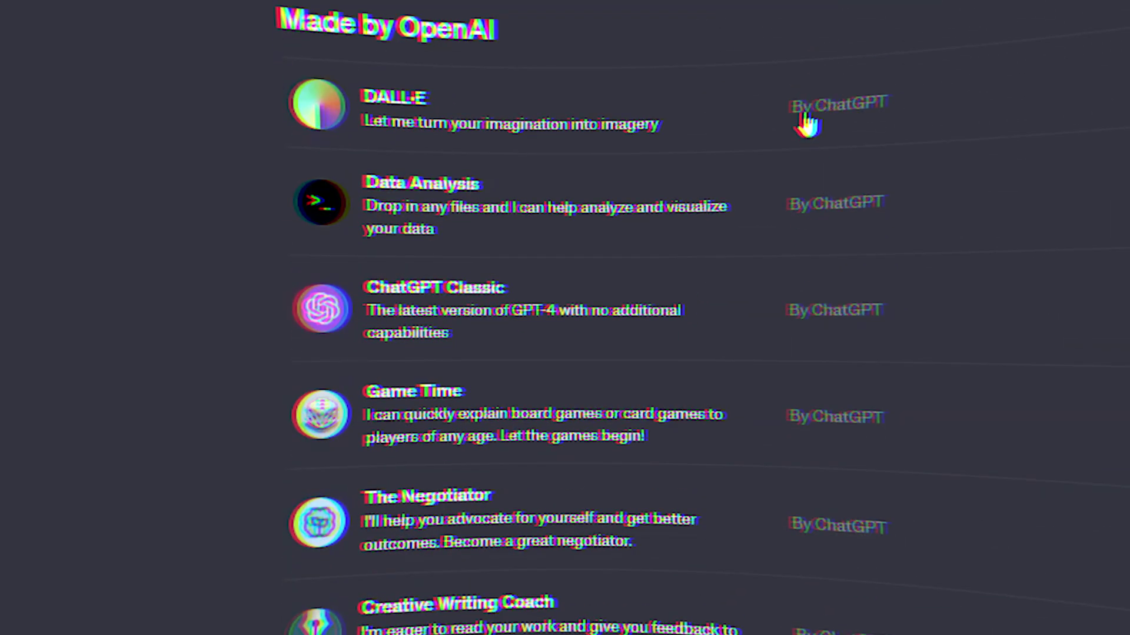
{"action": "scroll", "coordinate": [469, 81], "scroll_direction": "down", "scroll_amount": 8}
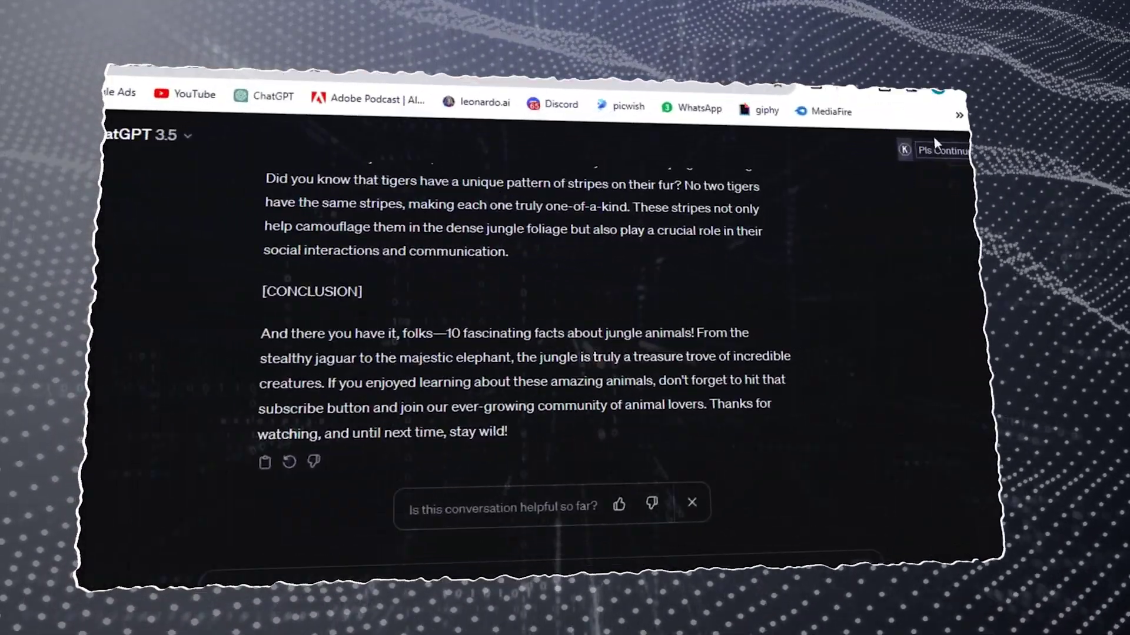
- Ask ChatGPT for five interesting space facts via the Pls Continue prompt options
{"action": "left_click", "coordinate": [926, 193]}
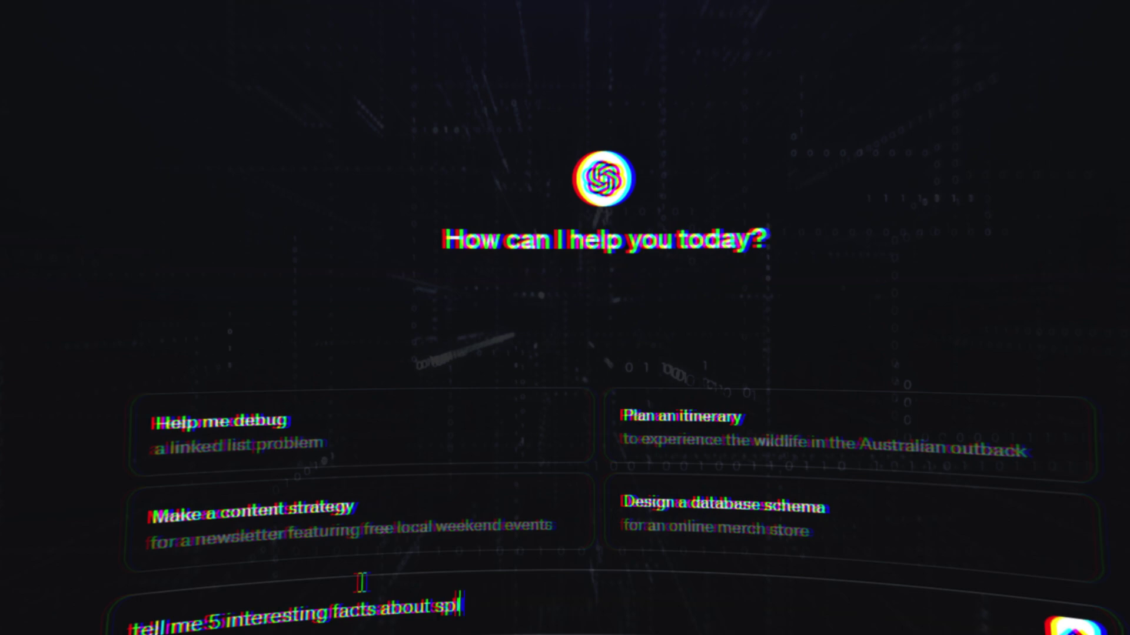
{"action": "key", "text": "Return"}
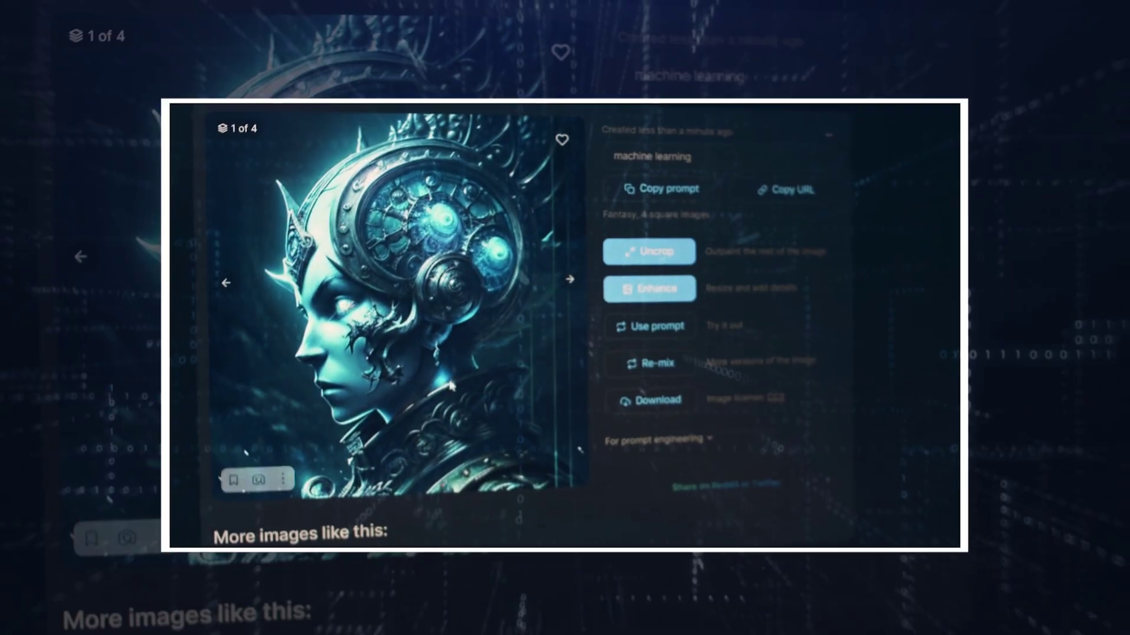
- Advance the machine-learning image viewer from image 1 to image 3 of 4
{"action": "left_click", "coordinate": [569, 272]}
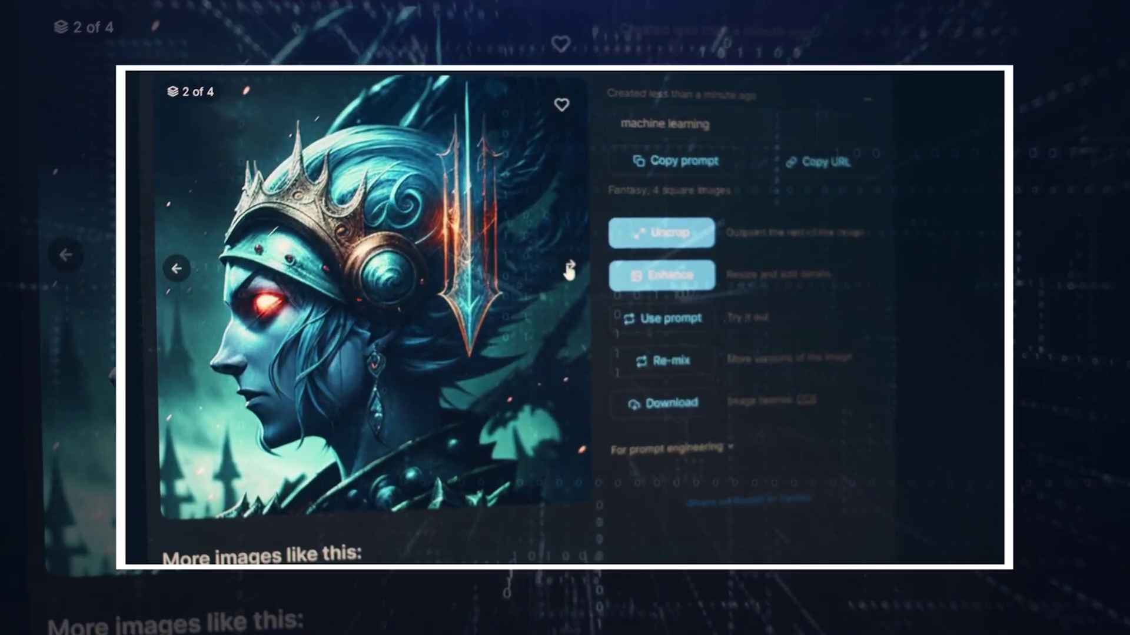
{"action": "left_click", "coordinate": [570, 272]}
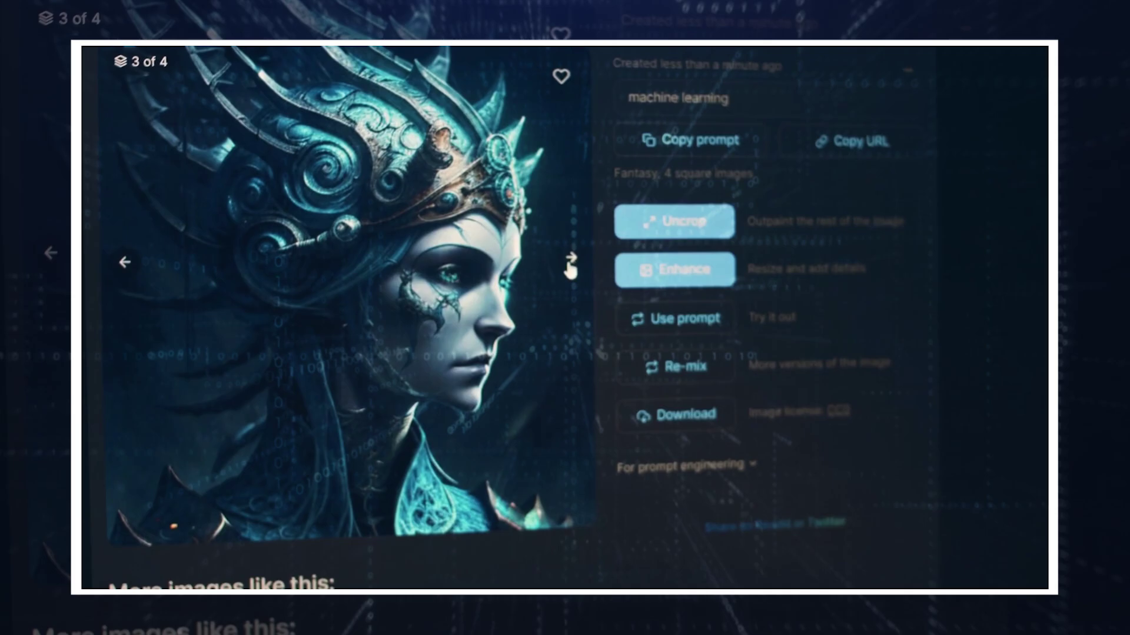